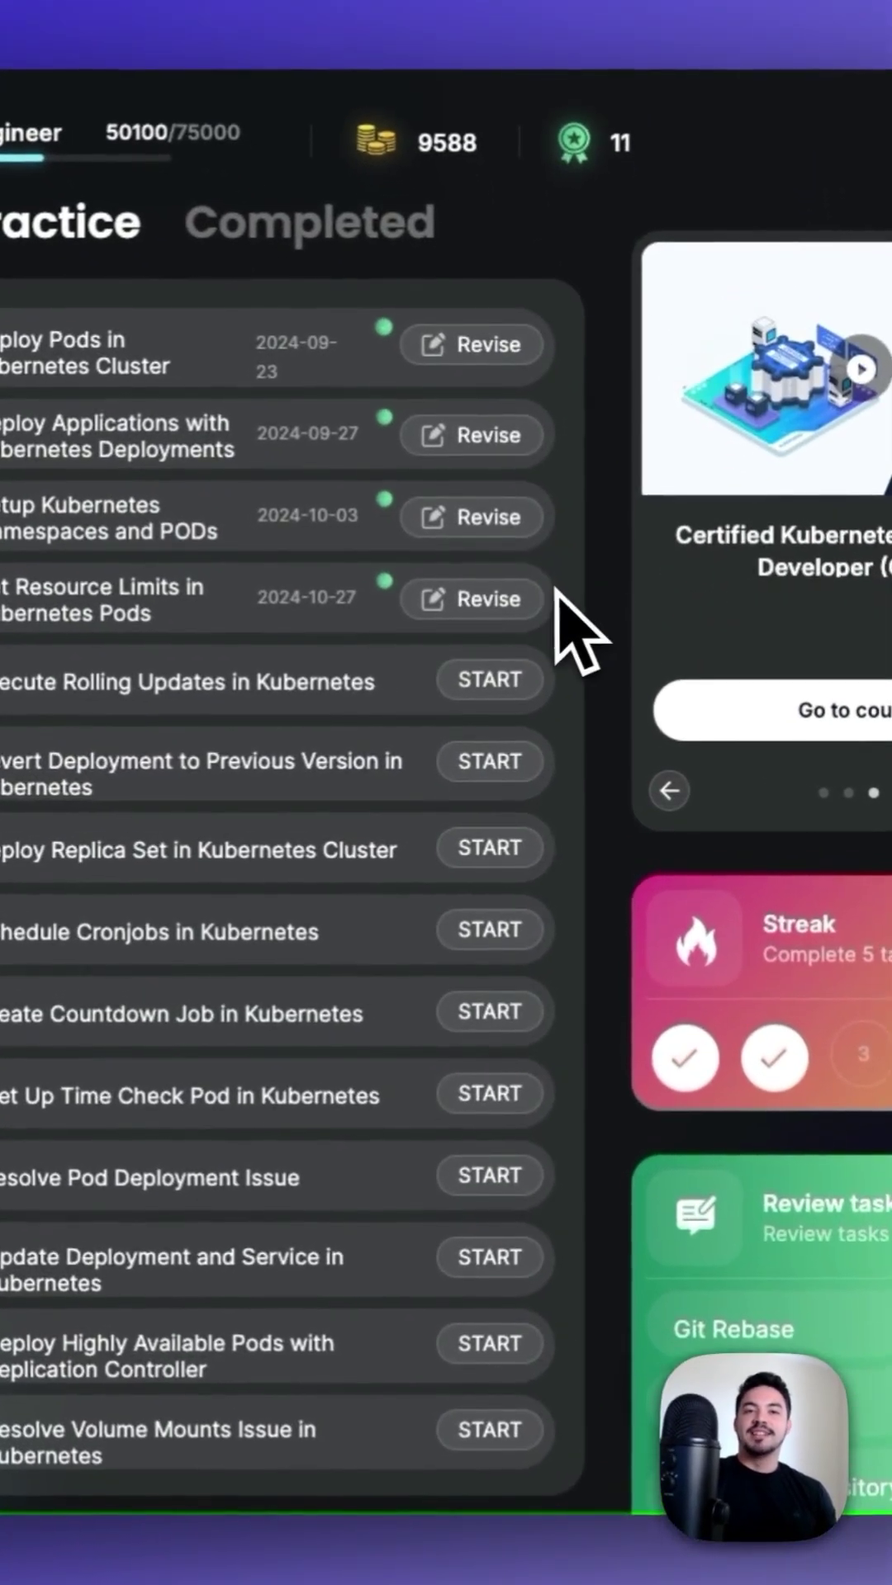
Step: Focus the lab terminal and begin the kubectl set image deployment/ command
click(490, 679)
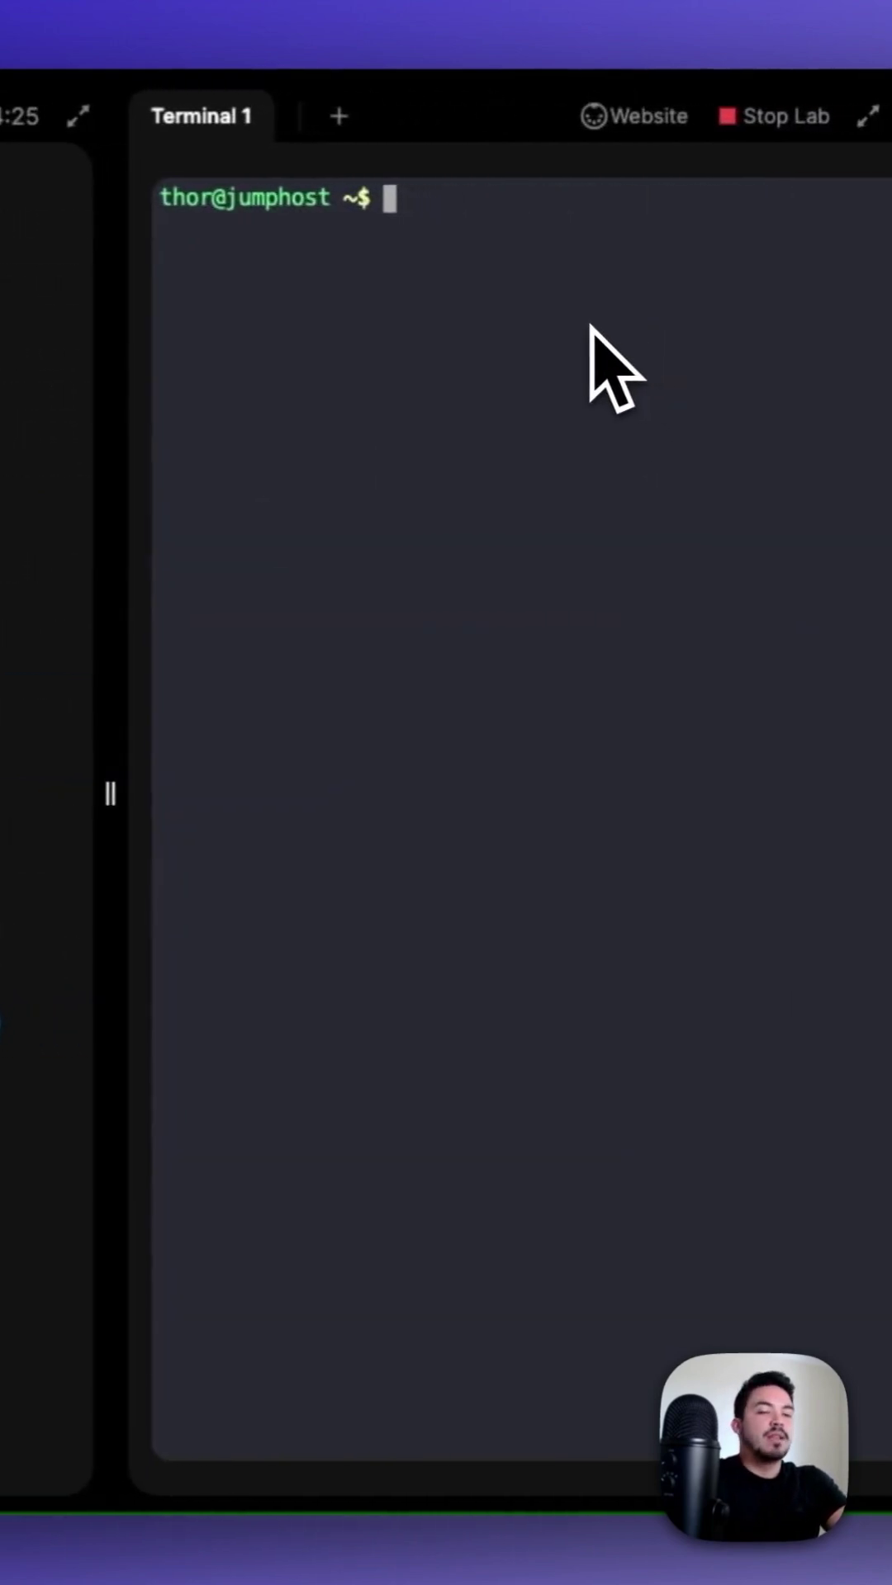
text(kubectl set image deploy)
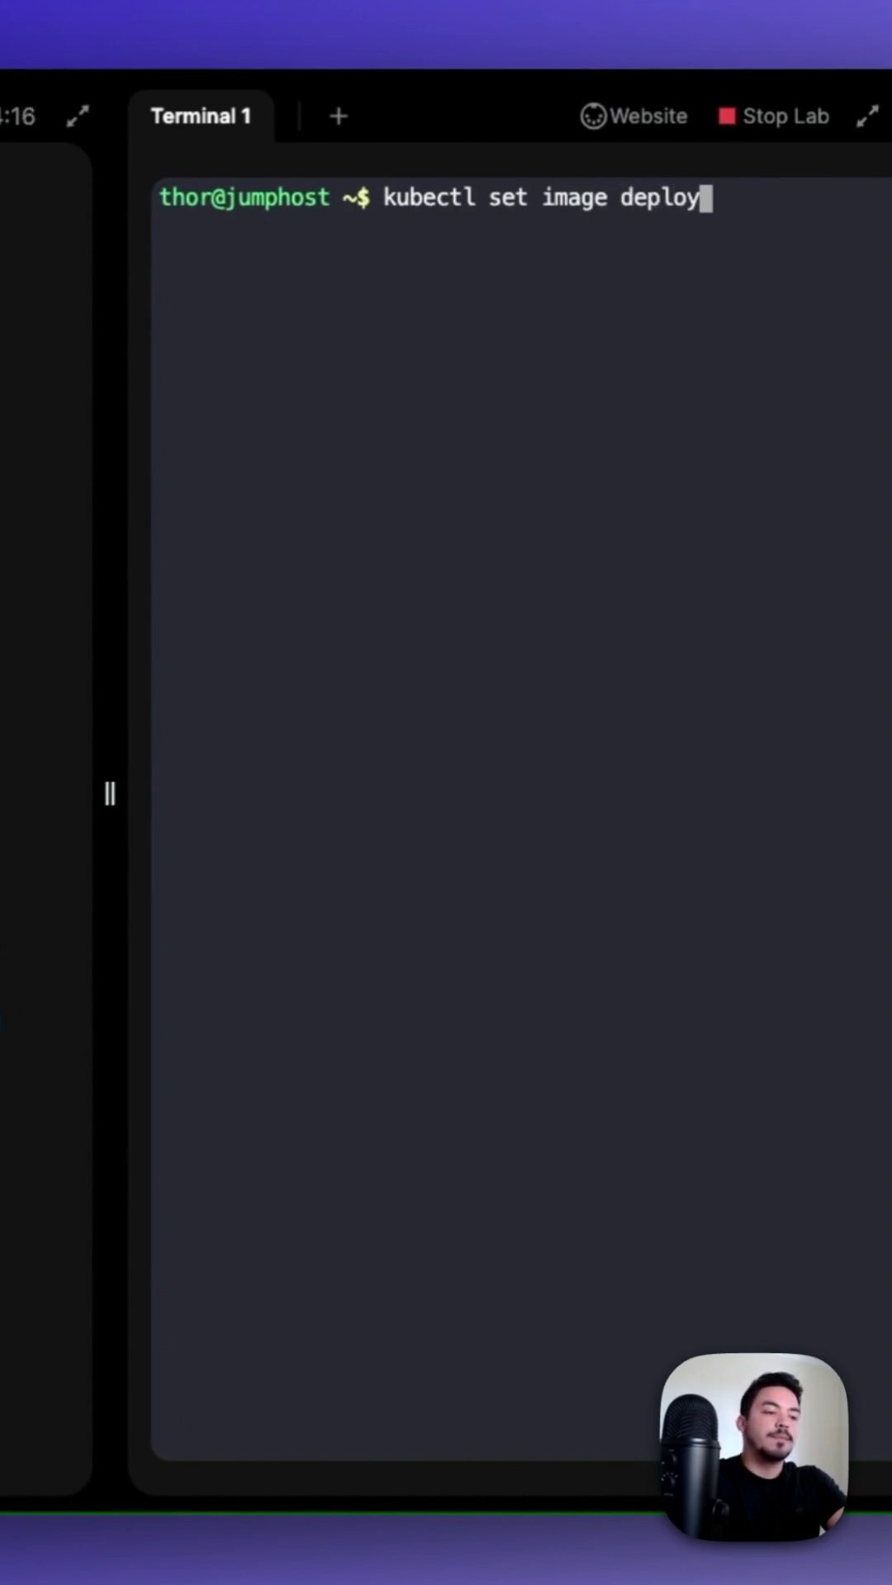
text(/)
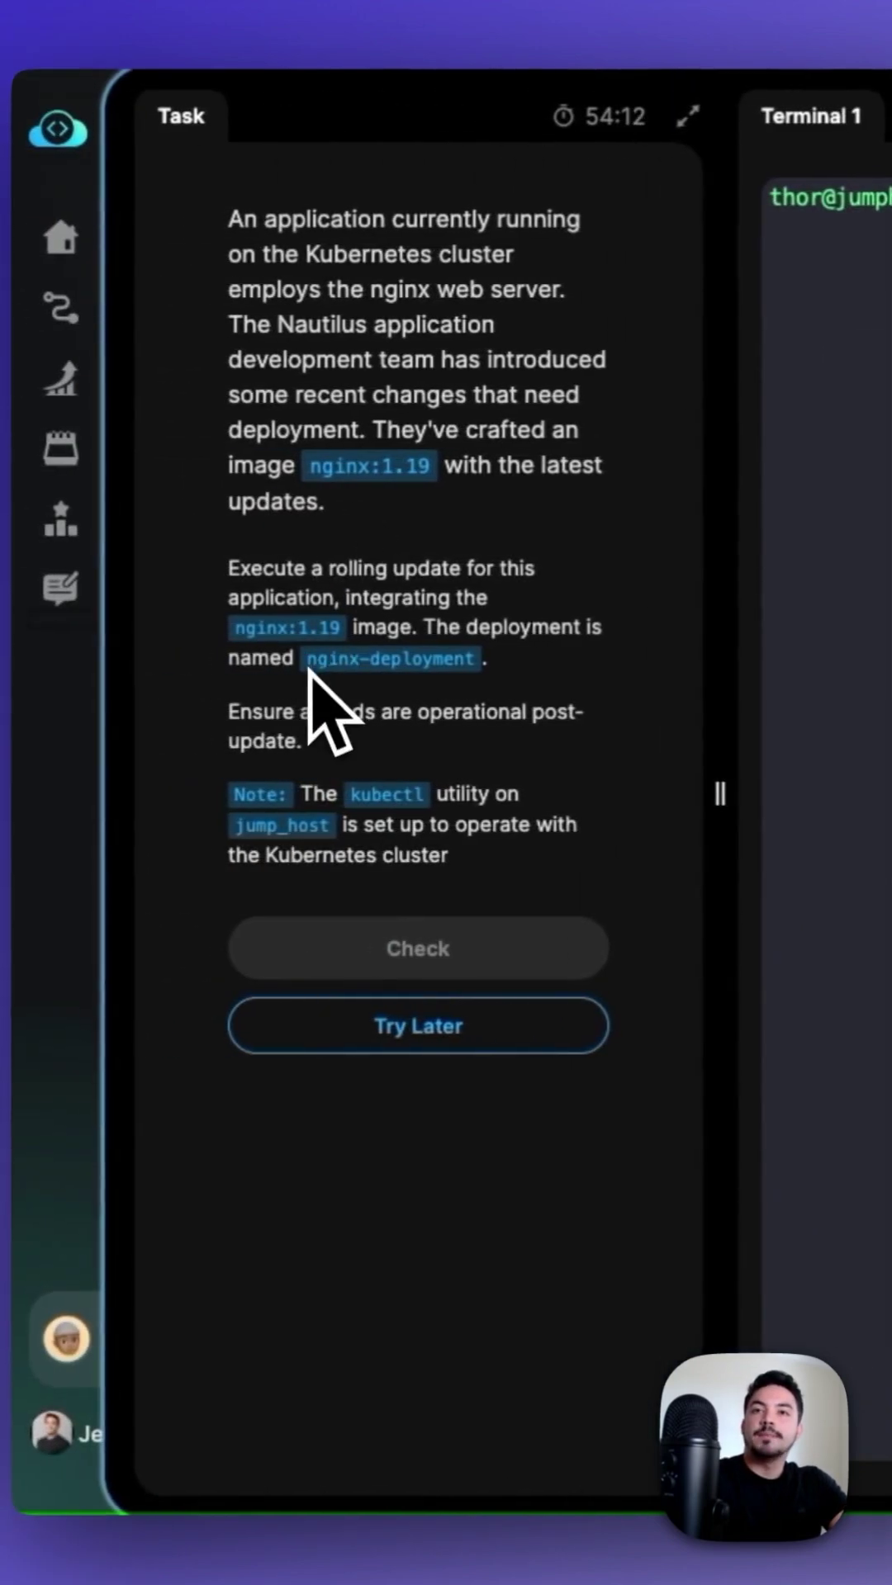
Step: Run kubectl set image deployment/nginx-deployment nginx-container=nginx:1.19 using names copied from the task
drag(310, 667, 476, 660)
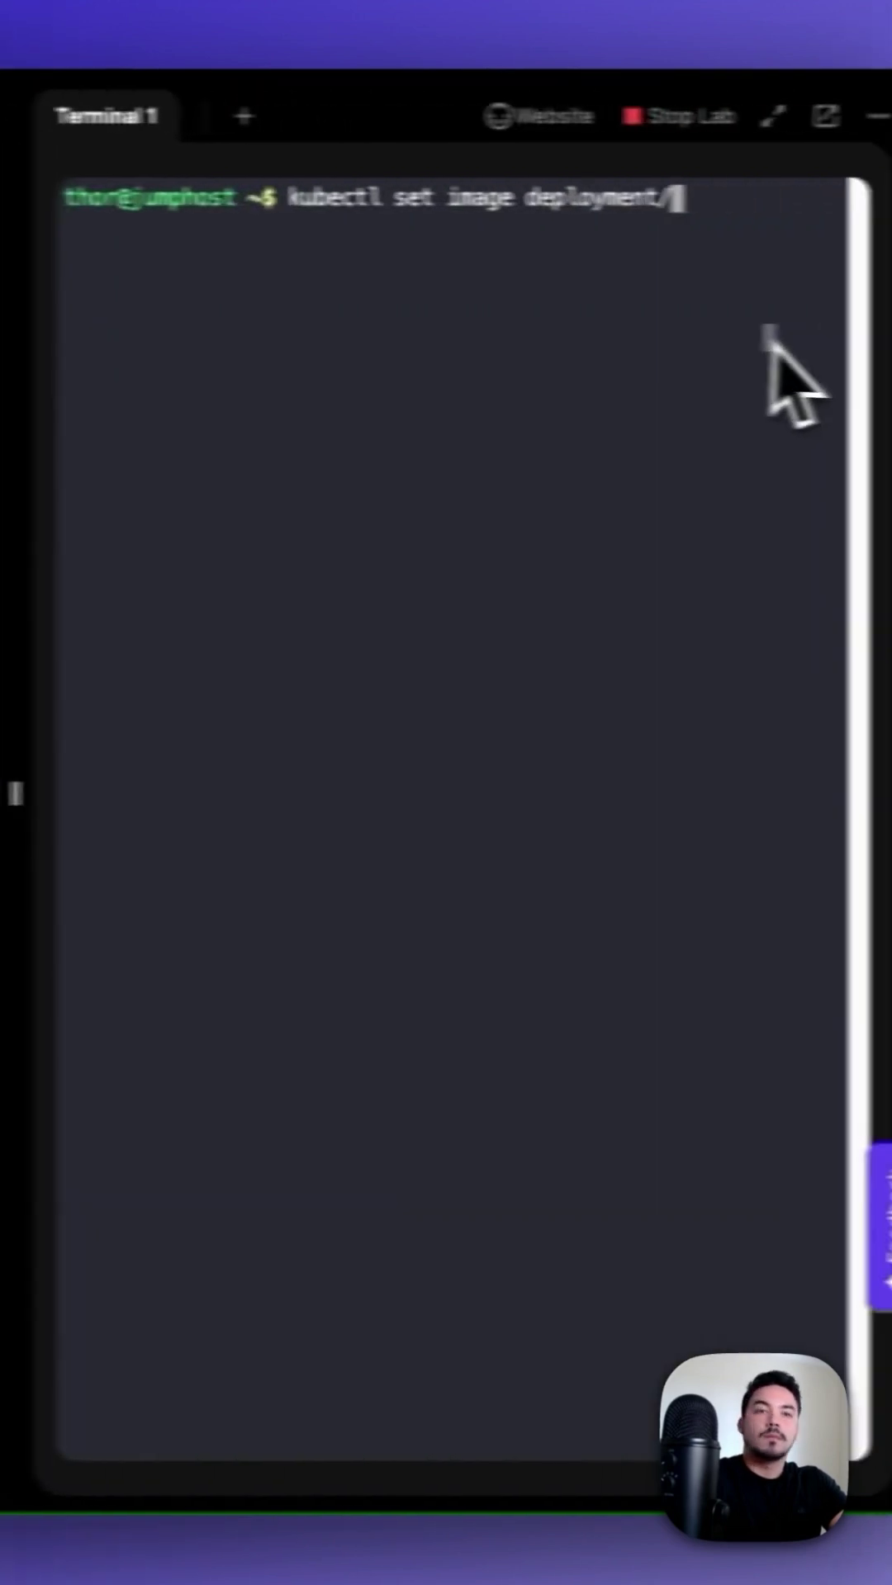
text(nginx-deployment)
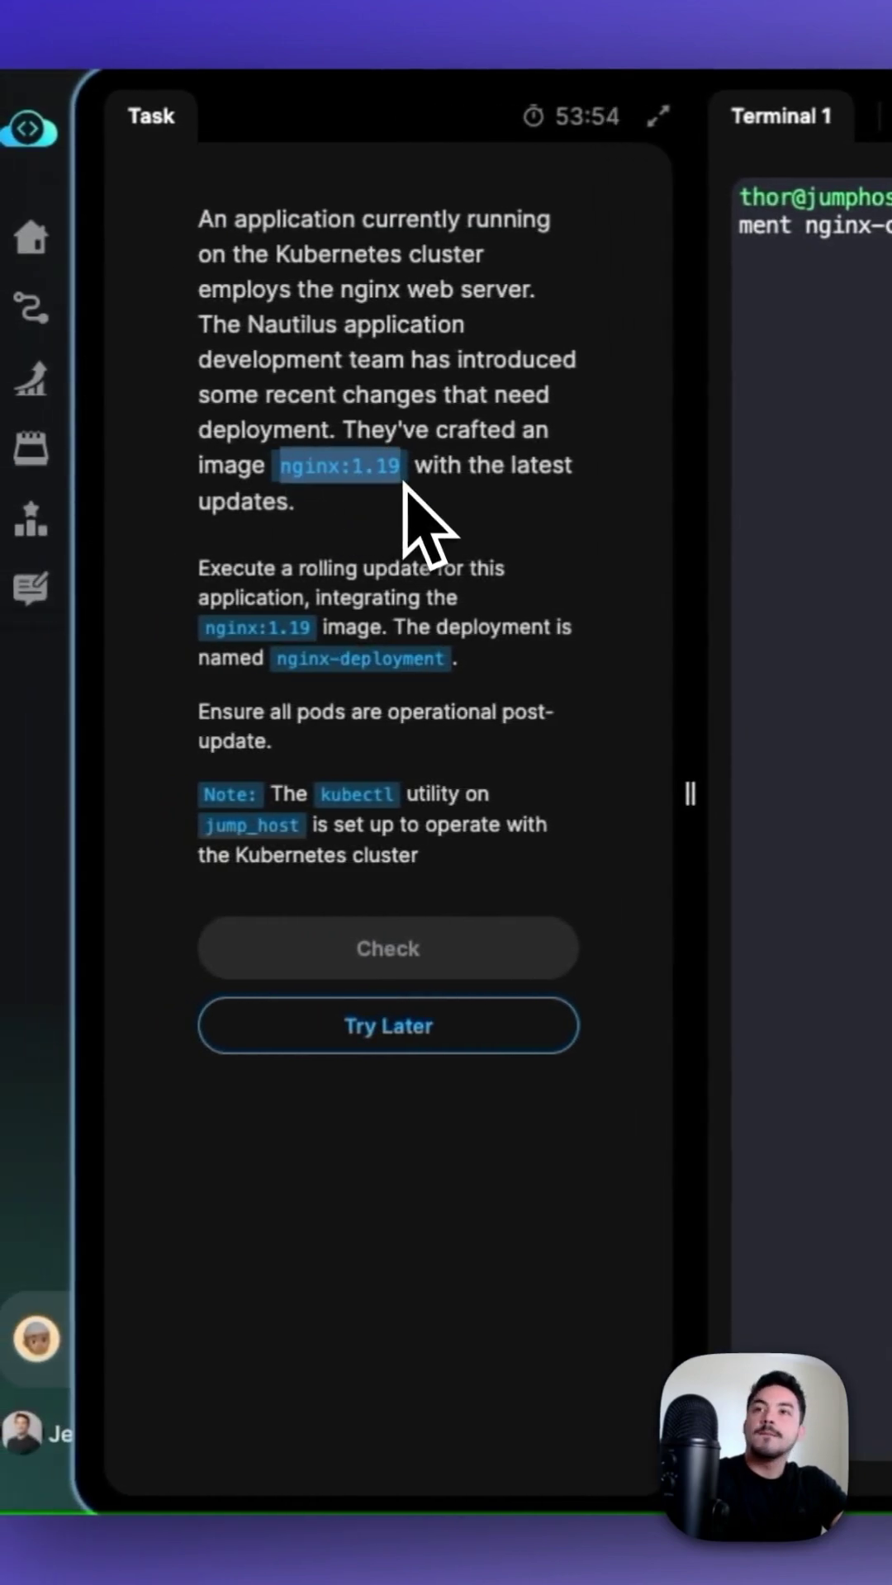
text(nginx:1.19)
key(Return)
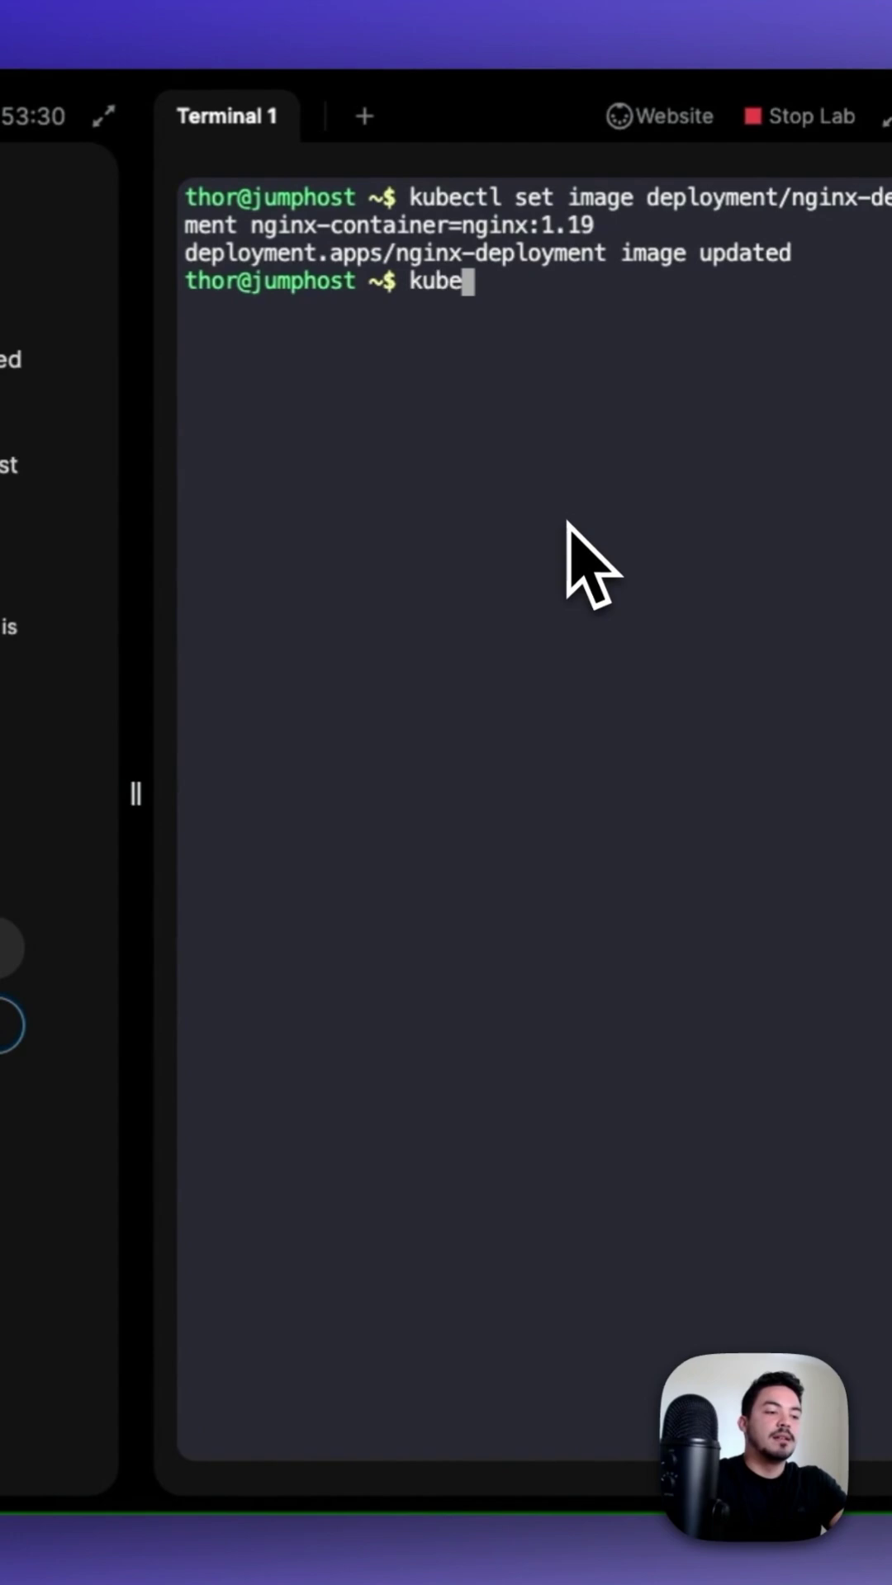
text(l)
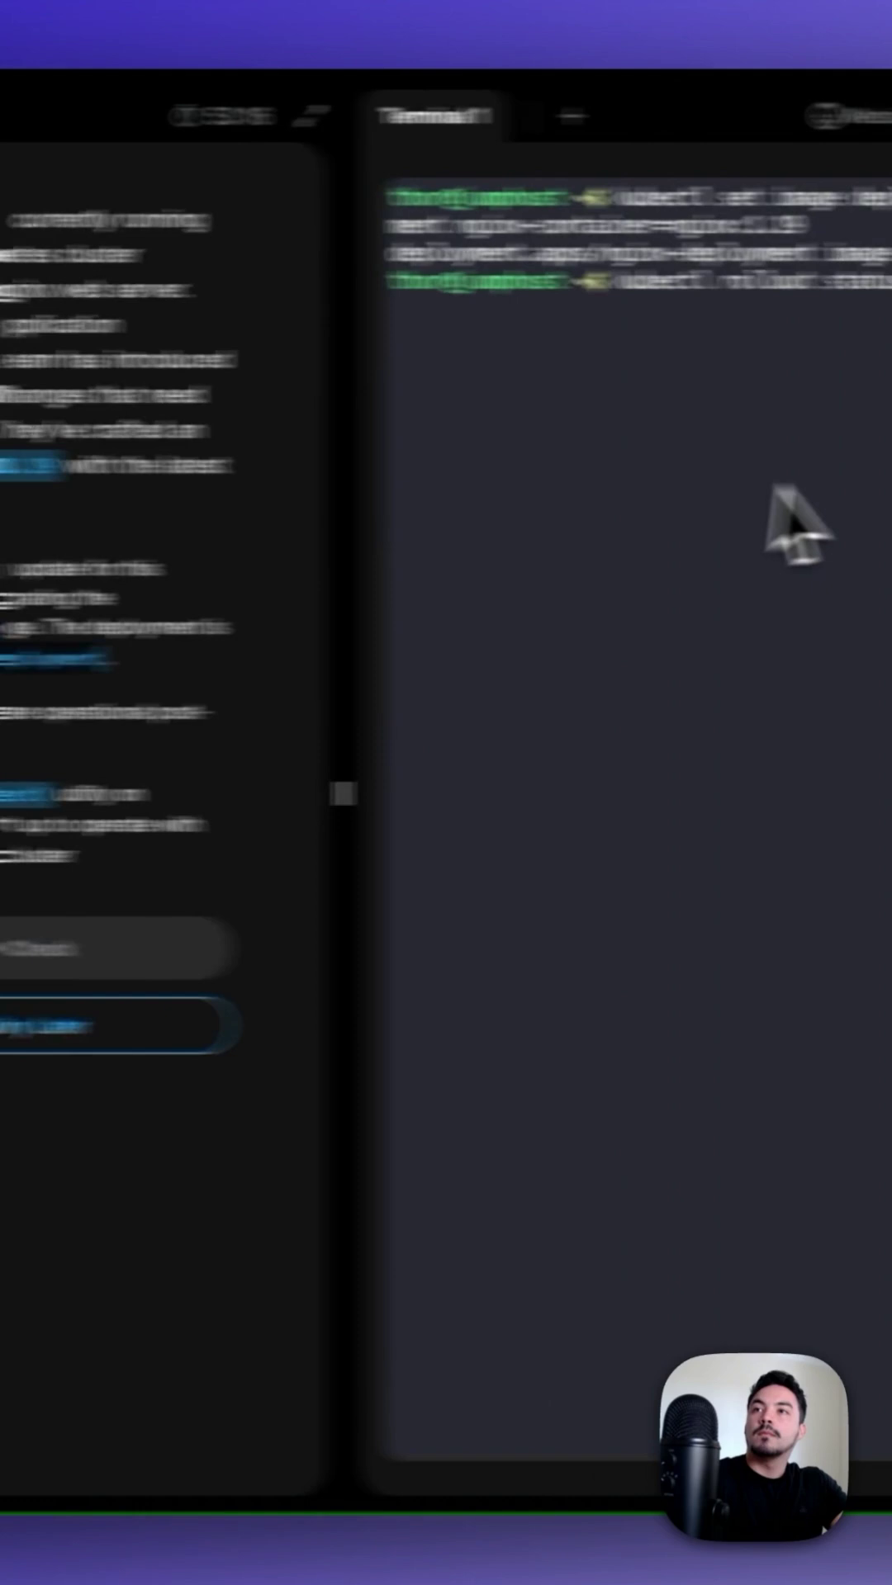
text(kubectl rollout status deployment/nginx-deployment)
Step: Run kubectl rollout status deployment/nginx-deployment to confirm it rolled out
key(Return)
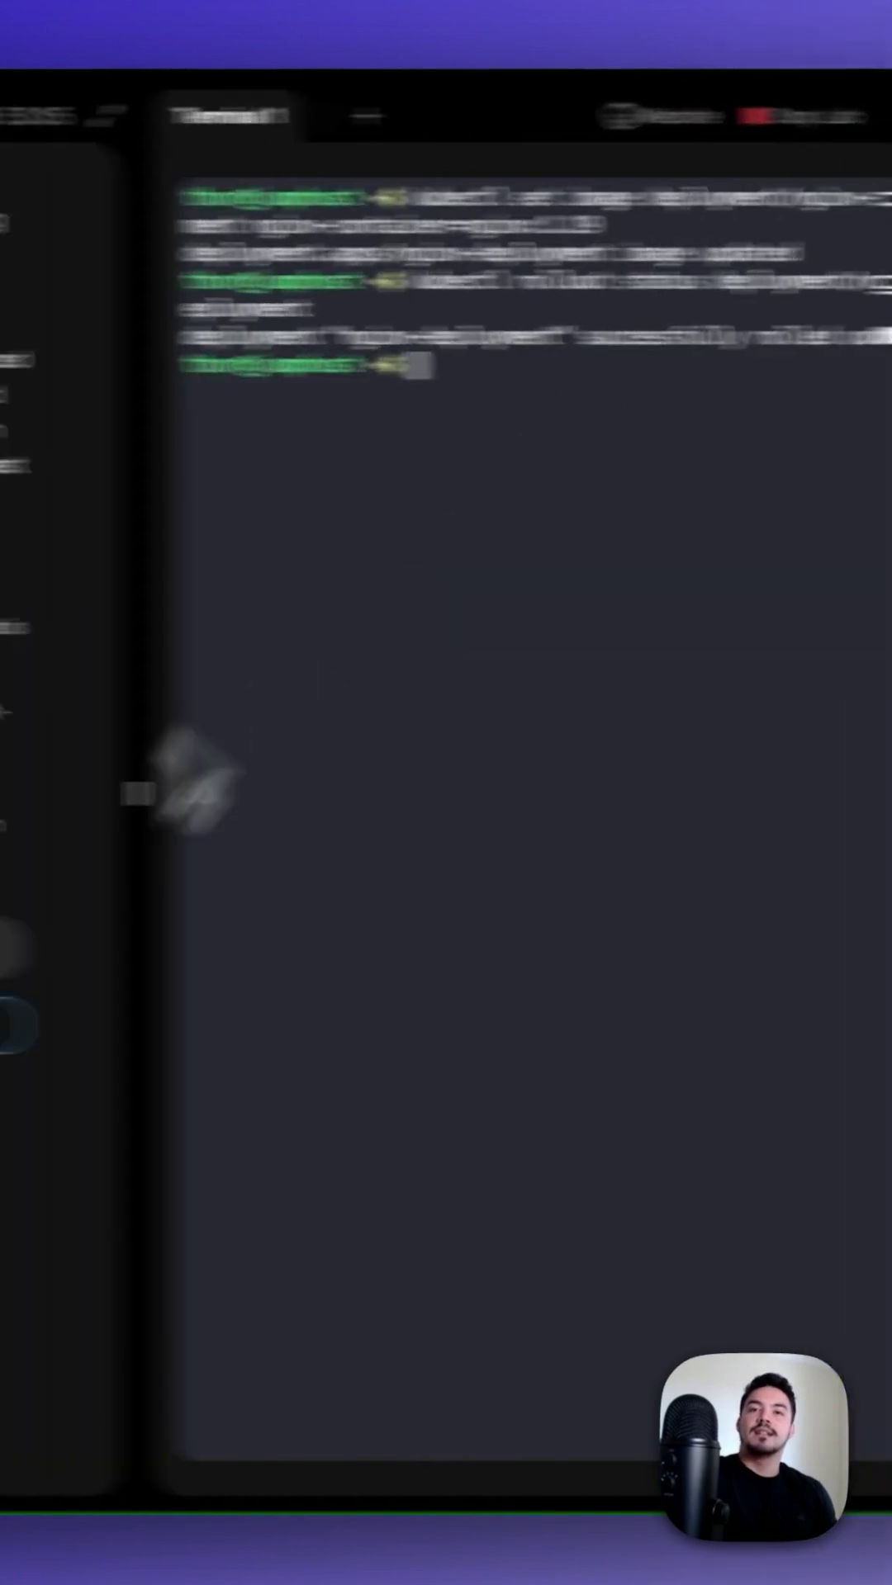
Step: Submit the task with Check and confirm Finish
click(230, 1362)
click(569, 781)
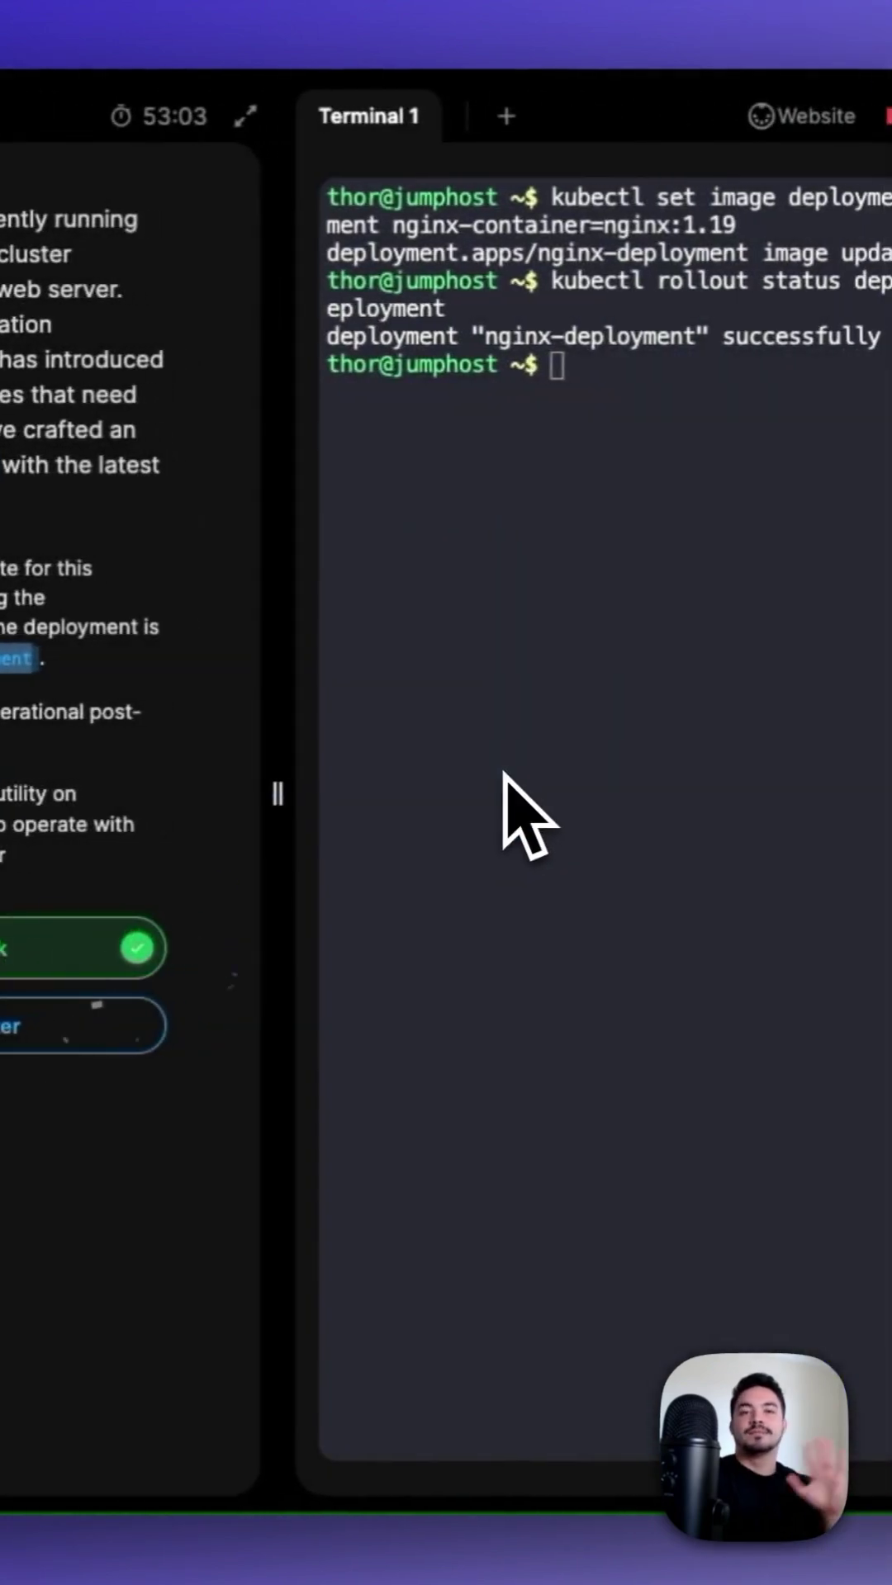